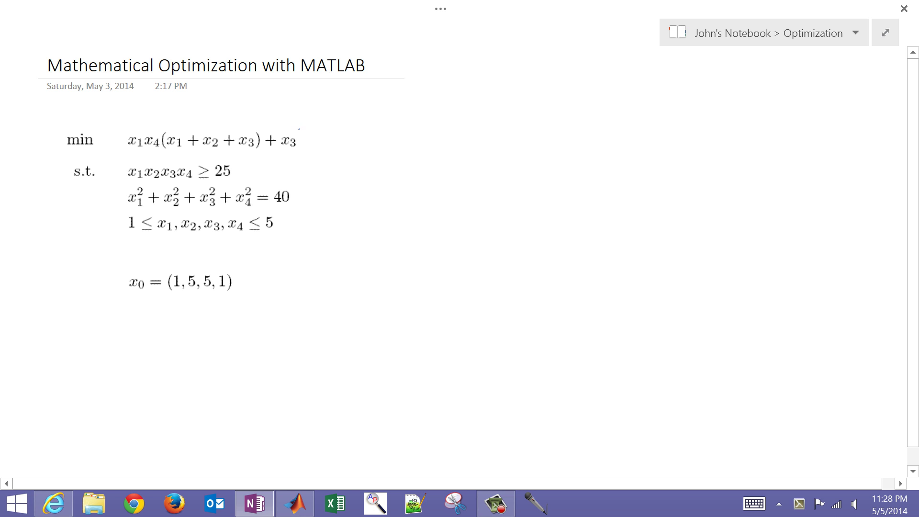
pyautogui.moveTo(293, 134); pyautogui.dragTo(307, 153)
# Underline the objective, s.t. label, product term and sum-of-squares constraint, and box ≥ 25
pyautogui.moveTo(130, 153); pyautogui.dragTo(299, 152)
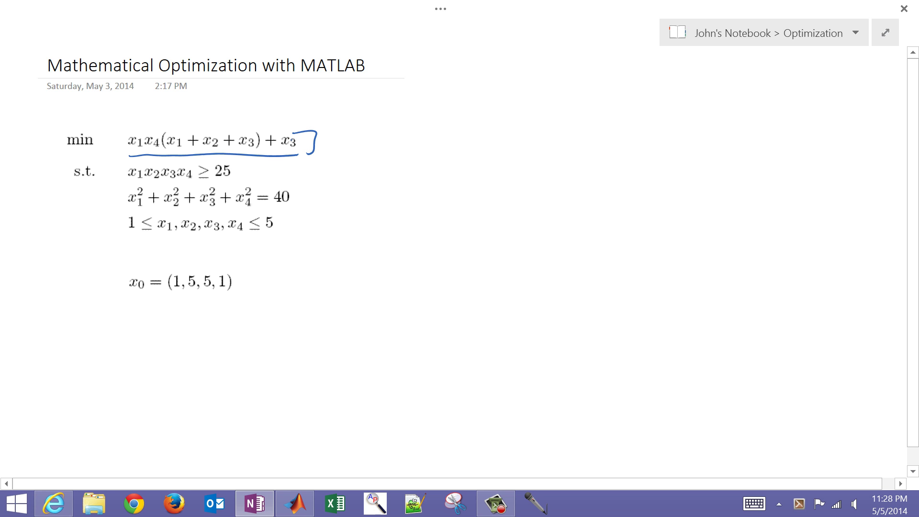
pyautogui.moveTo(70, 189); pyautogui.dragTo(99, 182)
pyautogui.moveTo(129, 182); pyautogui.dragTo(194, 177)
pyautogui.moveTo(199, 184)
pyautogui.mouseDown()
pyautogui.moveTo(240, 173)
pyautogui.moveTo(196, 169)
pyautogui.mouseUp()
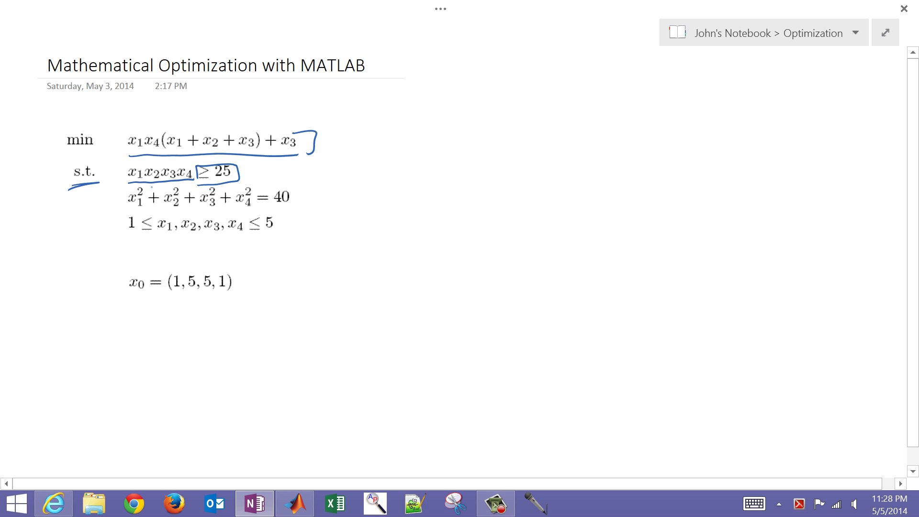
pyautogui.moveTo(127, 213)
pyautogui.mouseDown()
pyautogui.moveTo(298, 203)
pyautogui.moveTo(273, 209)
pyautogui.mouseUp()
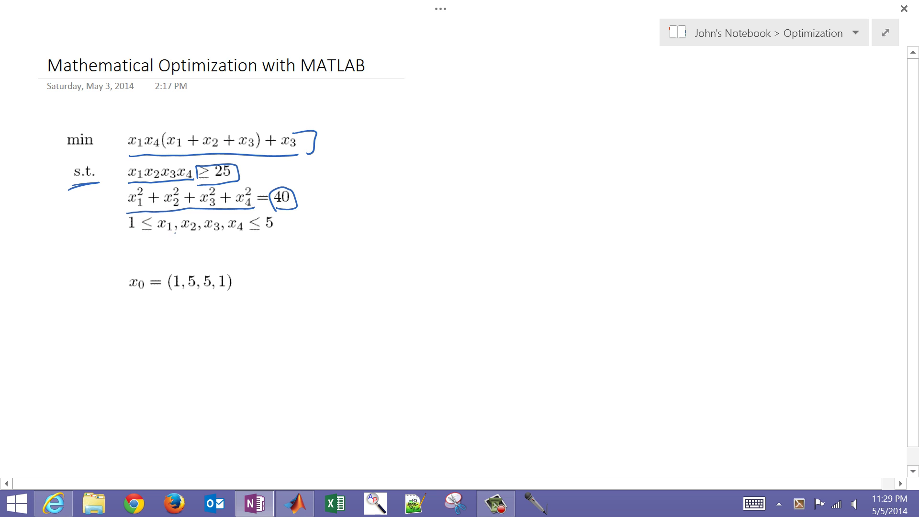
# Underline the bound variables, circle bounds 1 and 5, and box x0 = (1,5,5,1)
pyautogui.moveTo(159, 236); pyautogui.dragTo(244, 232)
pyautogui.moveTo(126, 223); pyautogui.dragTo(147, 218)
pyautogui.moveTo(274, 211)
pyautogui.mouseDown()
pyautogui.moveTo(264, 215)
pyautogui.moveTo(279, 214)
pyautogui.mouseUp()
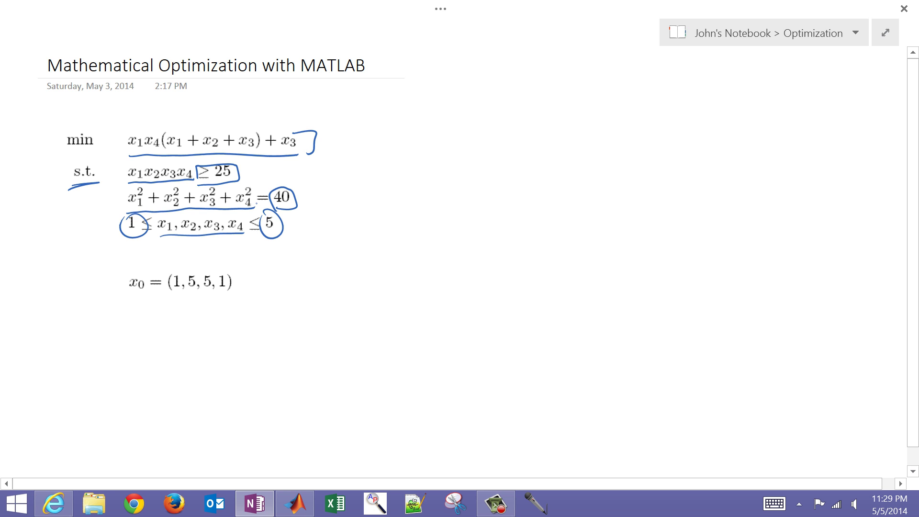
pyautogui.moveTo(124, 266)
pyautogui.mouseDown()
pyautogui.moveTo(254, 264)
pyautogui.moveTo(116, 309)
pyautogui.mouseUp()
pyautogui.moveTo(126, 307); pyautogui.dragTo(123, 267)
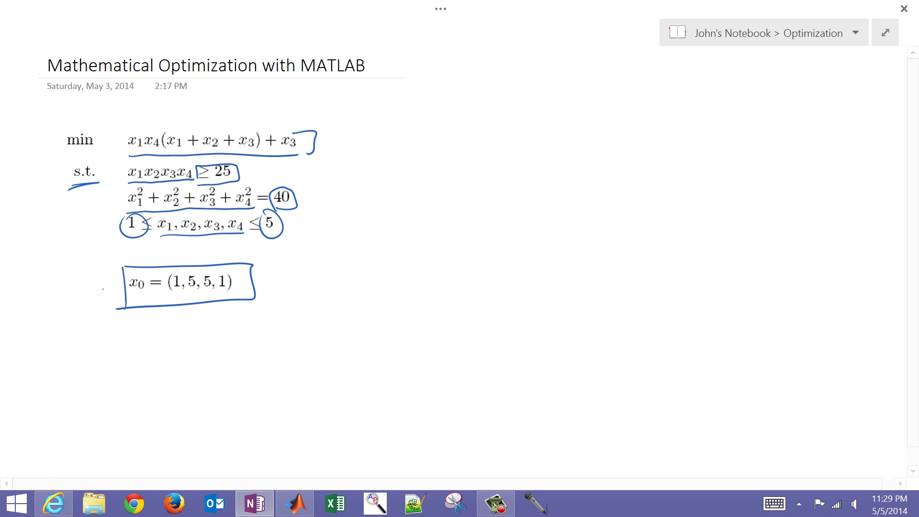
# Close the notes and bring up the ChE263 MATLAB Optimization page, zoomed in twice
pyautogui.click(903, 9)
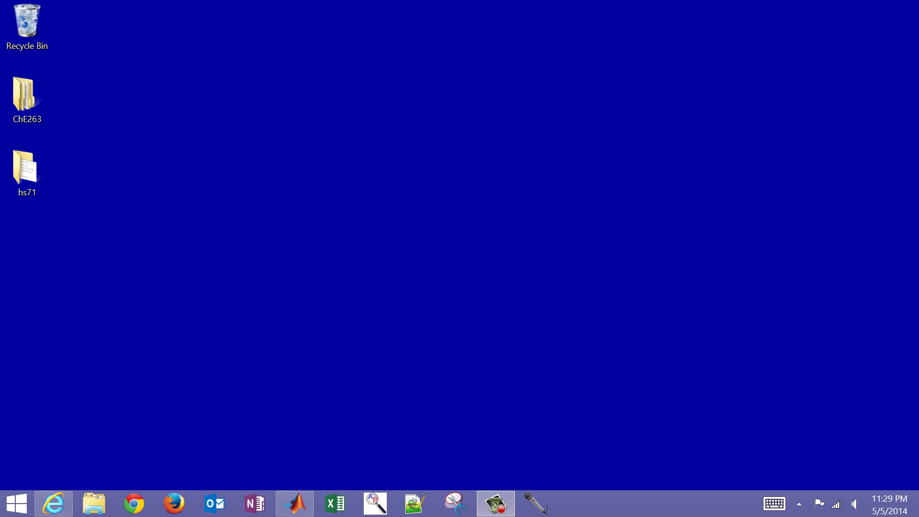
pyautogui.click(54, 504)
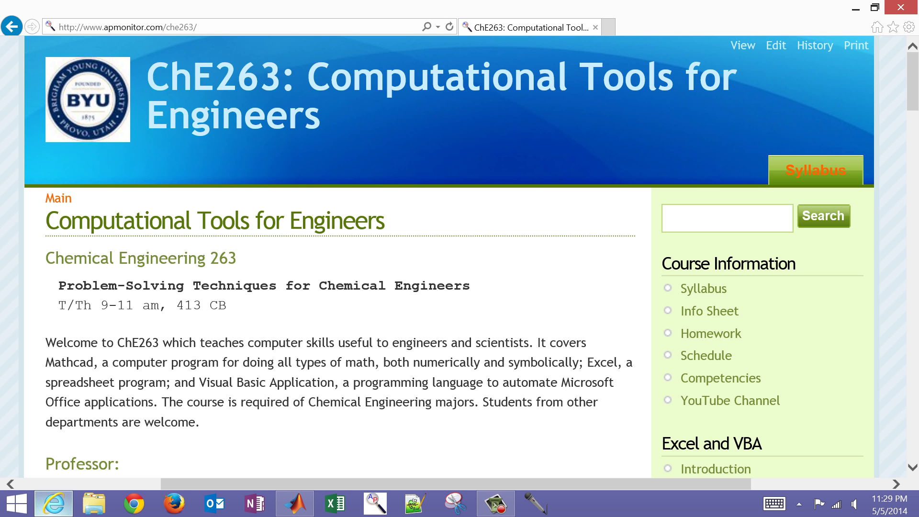
pyautogui.scroll(-1, 460, 252)
pyautogui.scroll(-1, 459, 251)
pyautogui.scroll(-1, 459, 251)
pyautogui.scroll(-1, 460, 252)
pyautogui.scroll(-3, 460, 251)
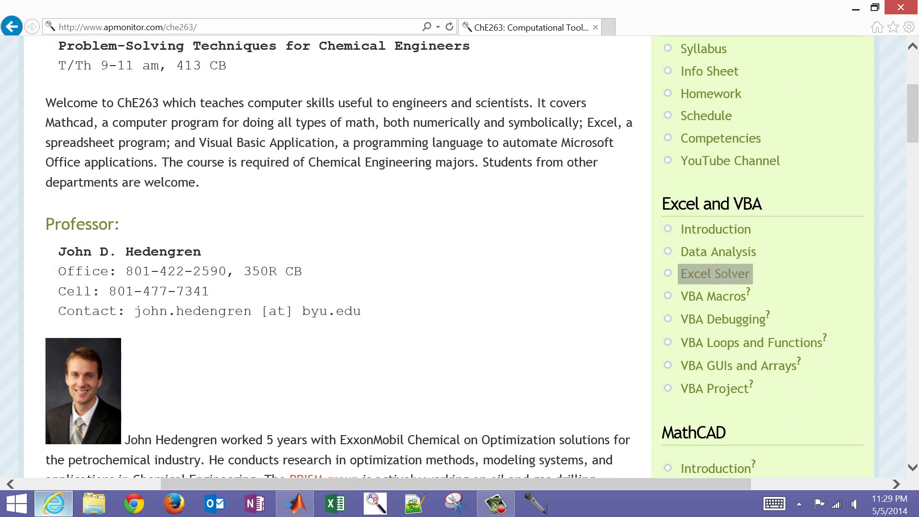
pyautogui.click(715, 274)
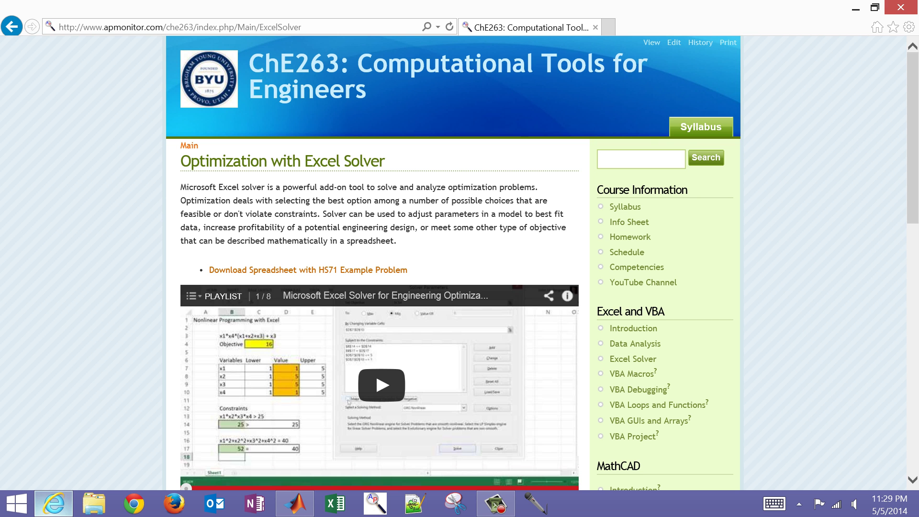
pyautogui.scroll(-3, 459, 263)
pyautogui.scroll(-5, 460, 263)
pyautogui.scroll(-2, 460, 264)
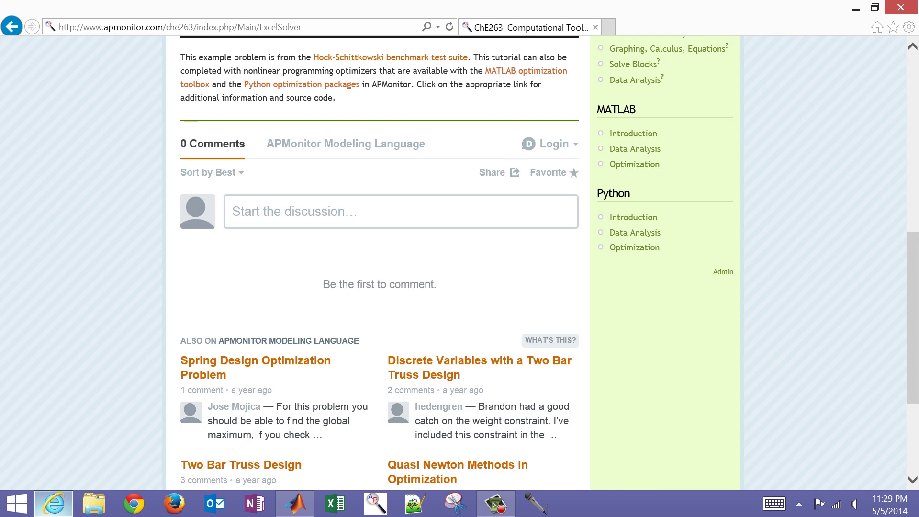
pyautogui.click(635, 164)
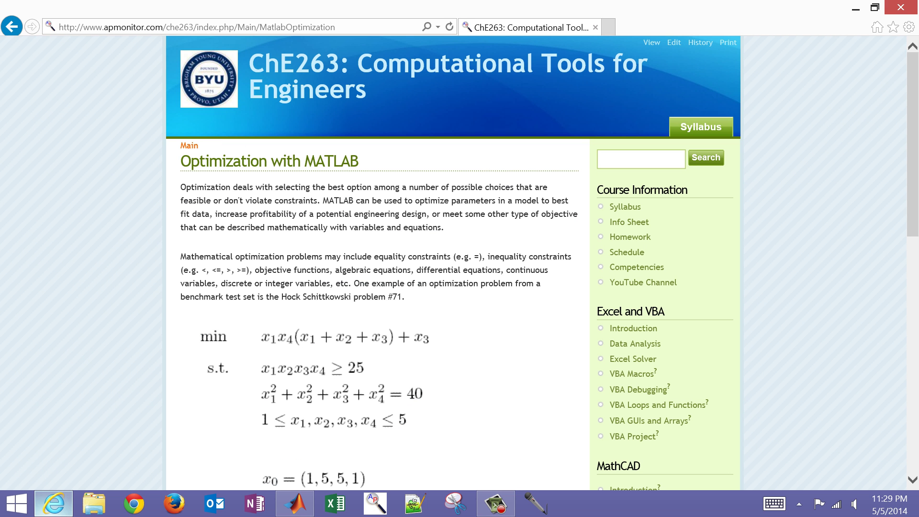
pyautogui.scroll(-3, 460, 288)
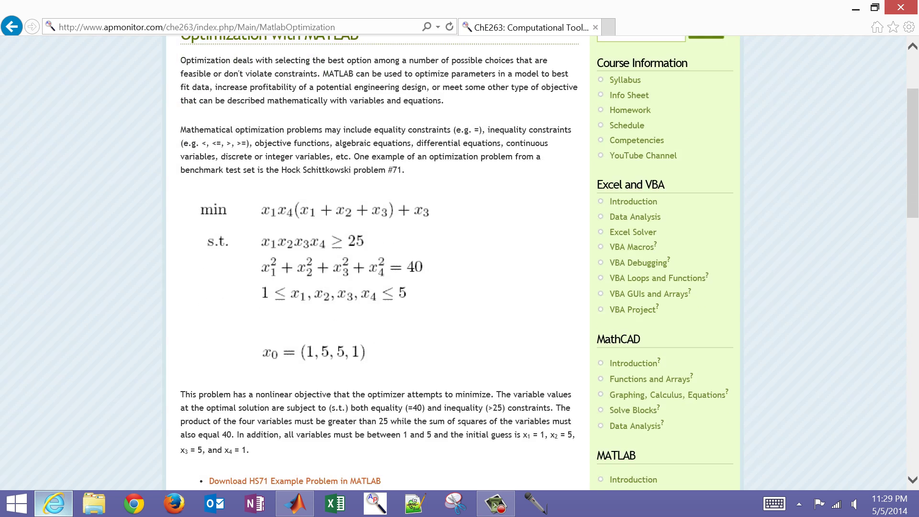
pyautogui.scroll(-1, 460, 288)
pyautogui.scroll(1, 460, 287)
pyautogui.hotkey('ctrl', '+')
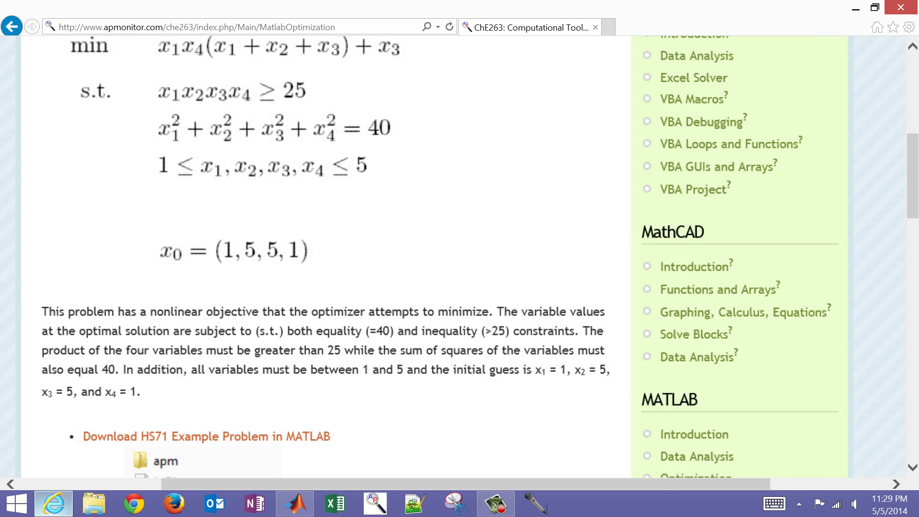
pyautogui.hotkey('ctrl', '+')
pyautogui.scroll(-1, 459, 287)
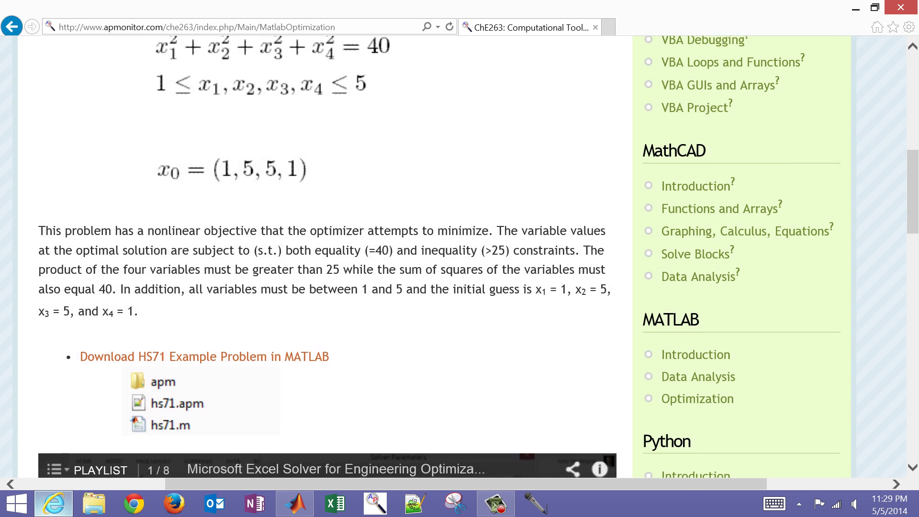
# Save the HS71 MATLAB example zip to the desktop and return to the desktop
pyautogui.click(273, 356)
pyautogui.click(374, 287)
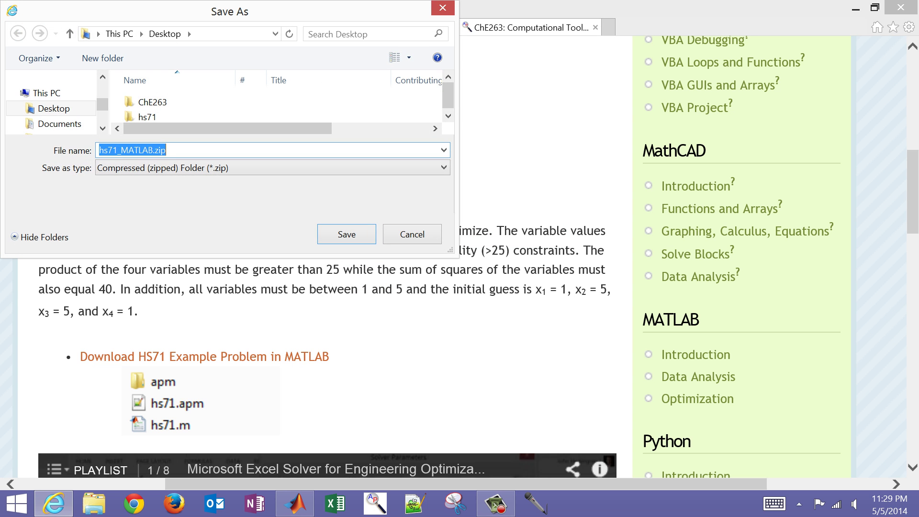
pyautogui.press('Return')
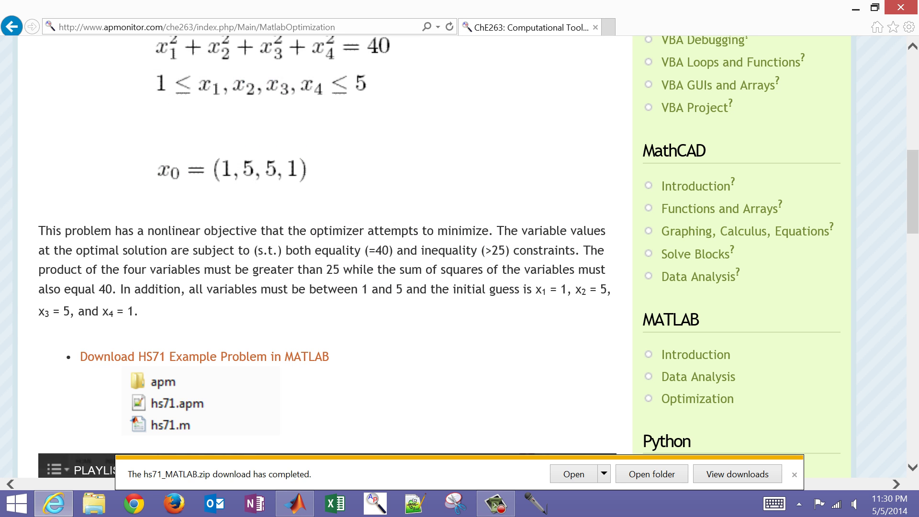
pyautogui.press('super+d')
# Extract hs71_MATLAB.zip into an hs71_MATLAB folder and open hs71.m in MATLAB
pyautogui.click(27, 245)
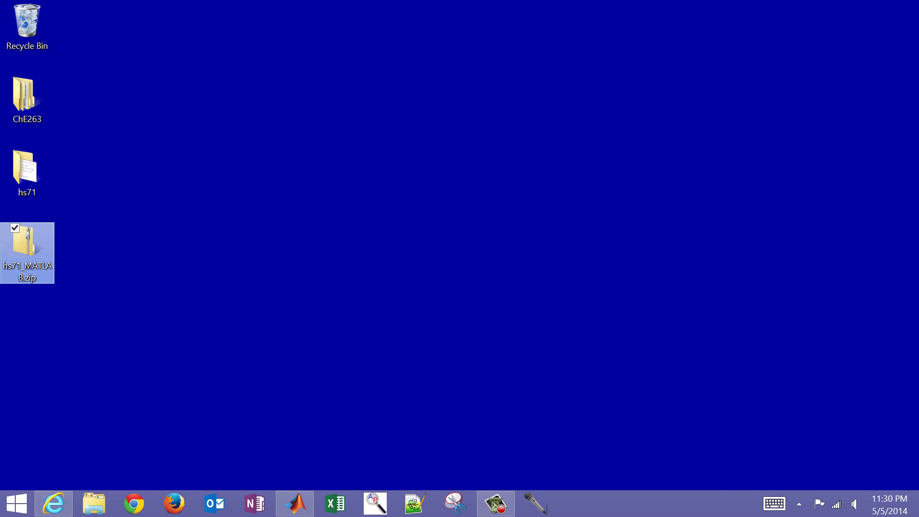
pyautogui.rightClick(27, 244)
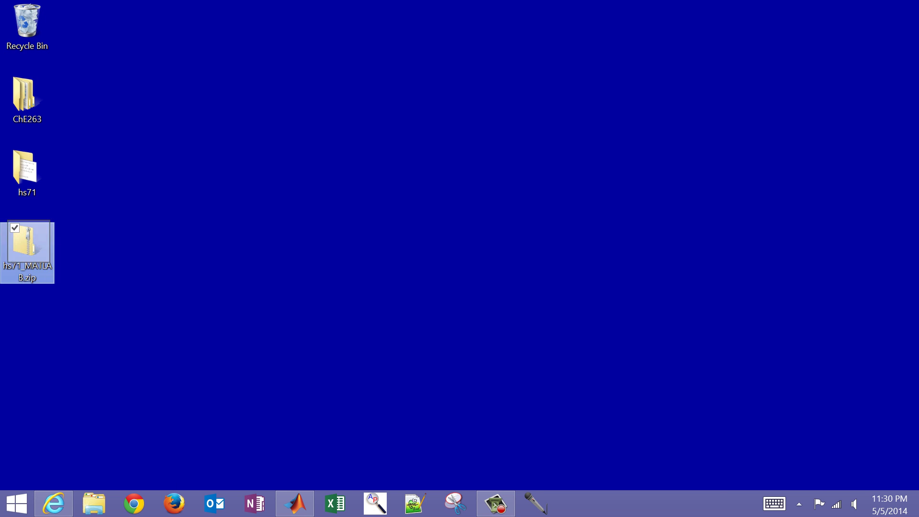
pyautogui.click(42, 272)
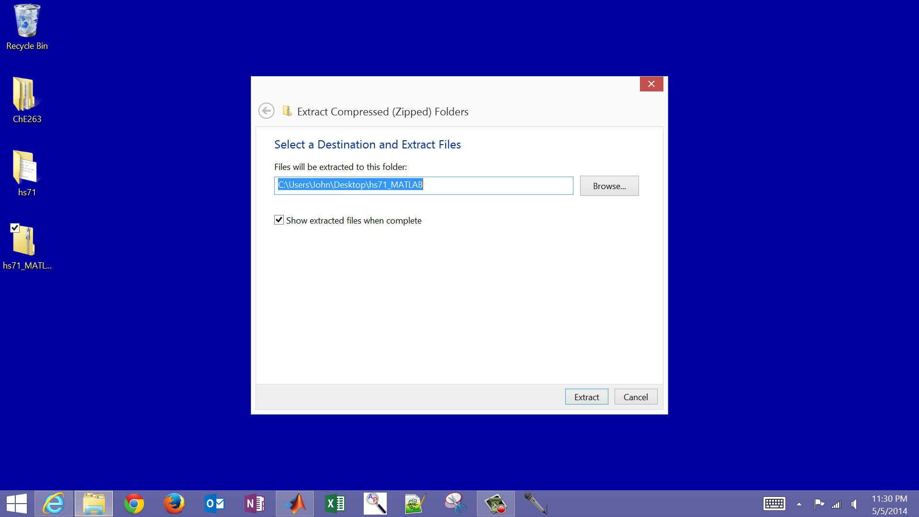
pyautogui.press('Return')
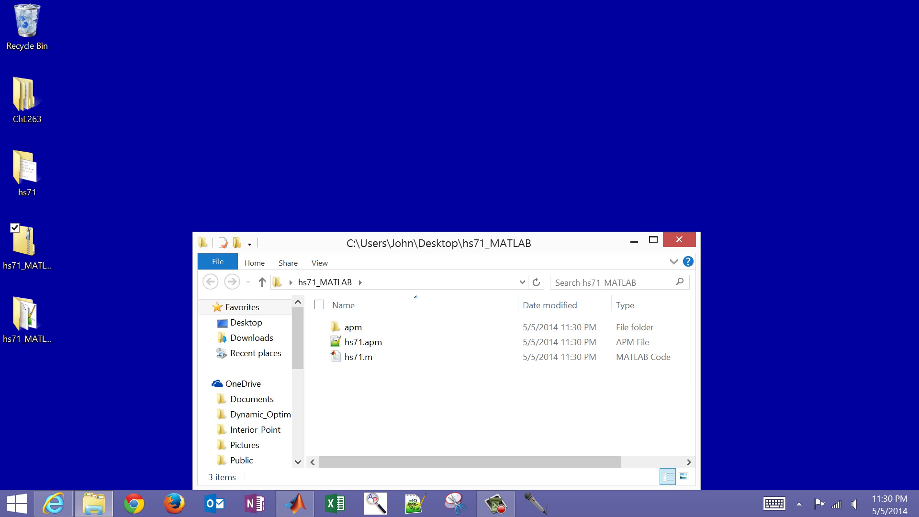
pyautogui.click(358, 357)
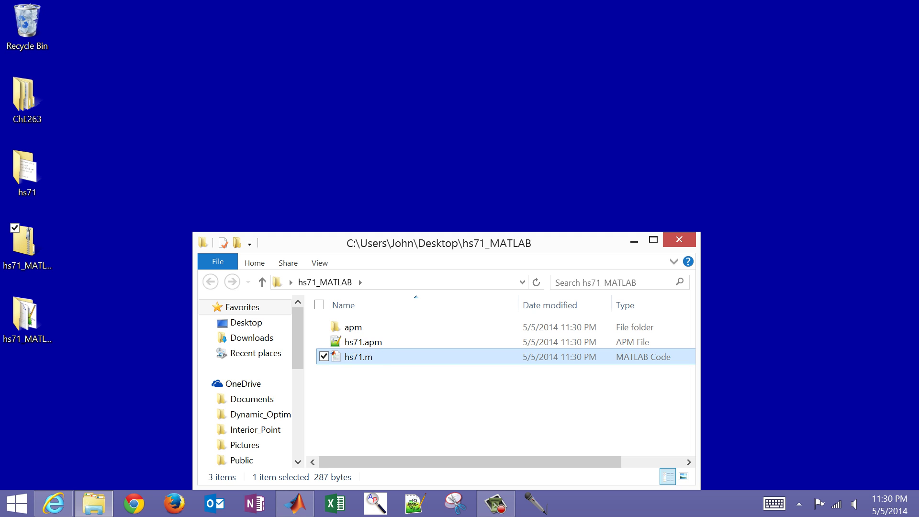
pyautogui.doubleClick(359, 356)
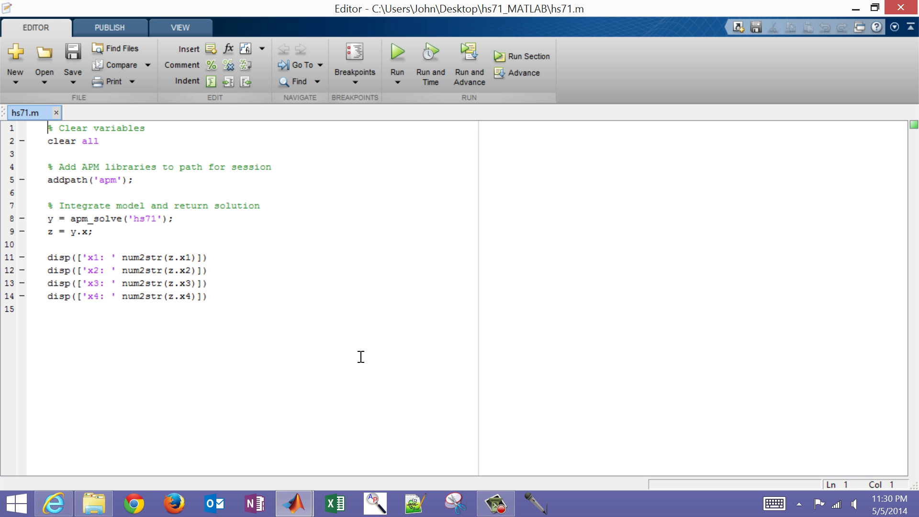
# Point out clear all, the apm path and the apm_solve line calling model hs71
pyautogui.click(76, 140)
pyautogui.click(98, 180)
pyautogui.moveTo(70, 218); pyautogui.dragTo(122, 220)
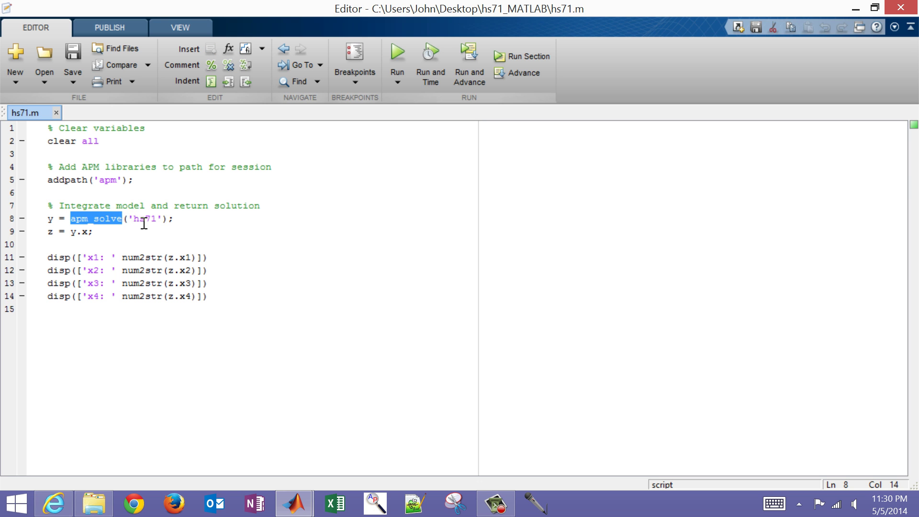
pyautogui.moveTo(134, 219); pyautogui.dragTo(152, 219)
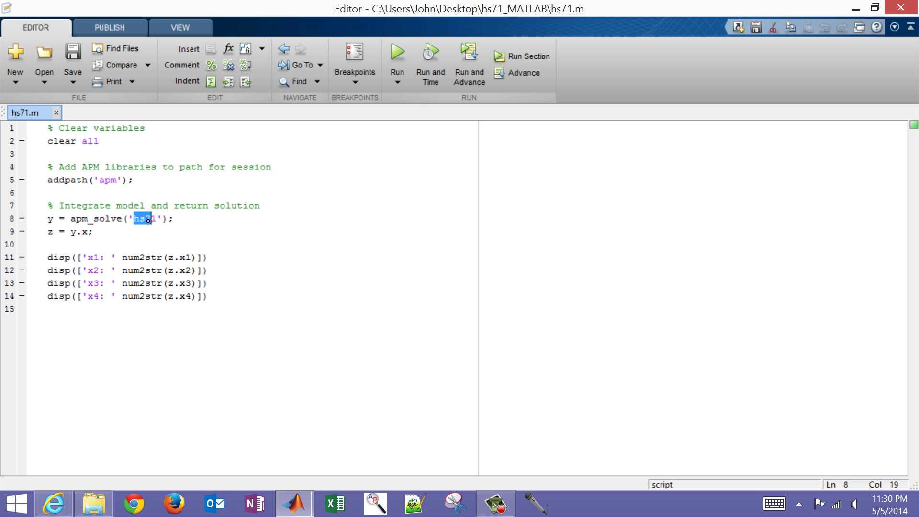
pyautogui.click(145, 219)
pyautogui.click(51, 220)
pyautogui.hotkey('shift', 'Down')
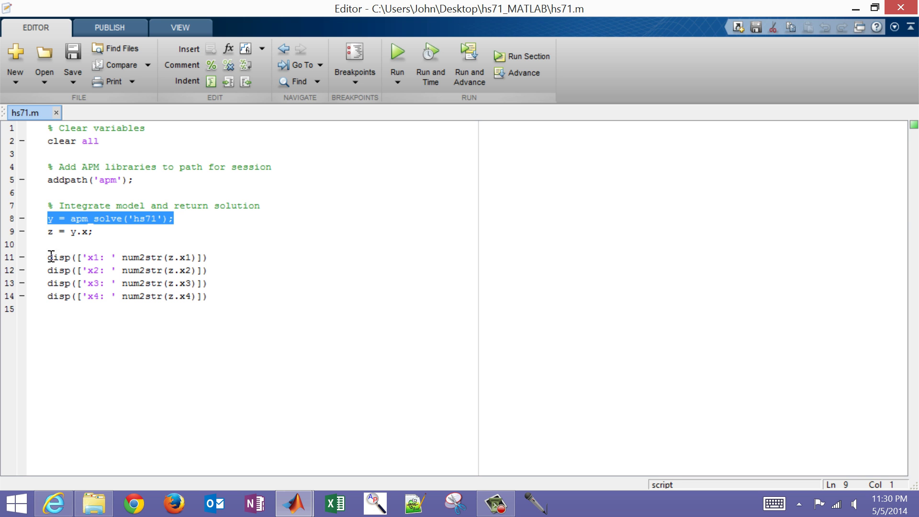
# Highlight the x1–x4 display lines and the hs71 name, then open hs71.apm in Notepad++
pyautogui.moveTo(48, 256)
pyautogui.mouseDown()
pyautogui.moveTo(105, 271)
pyautogui.moveTo(48, 309)
pyautogui.mouseUp()
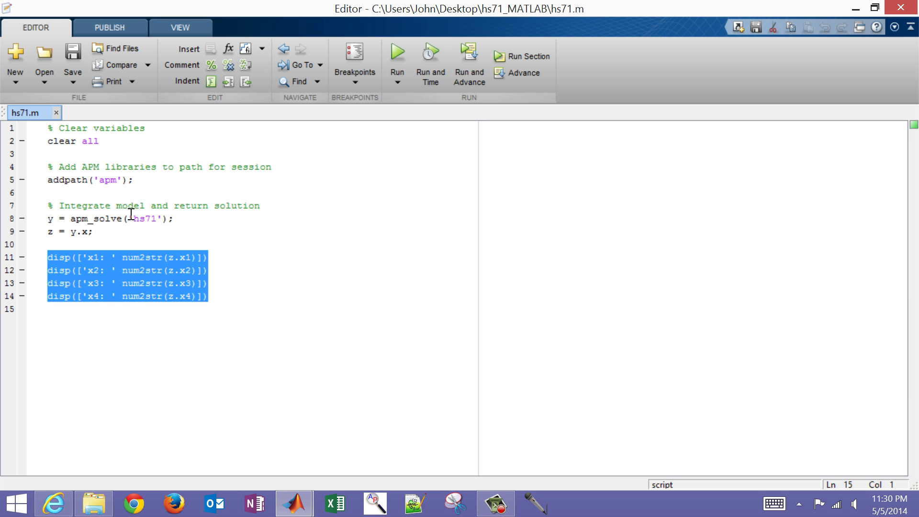
pyautogui.moveTo(134, 219); pyautogui.dragTo(157, 219)
pyautogui.click(198, 232)
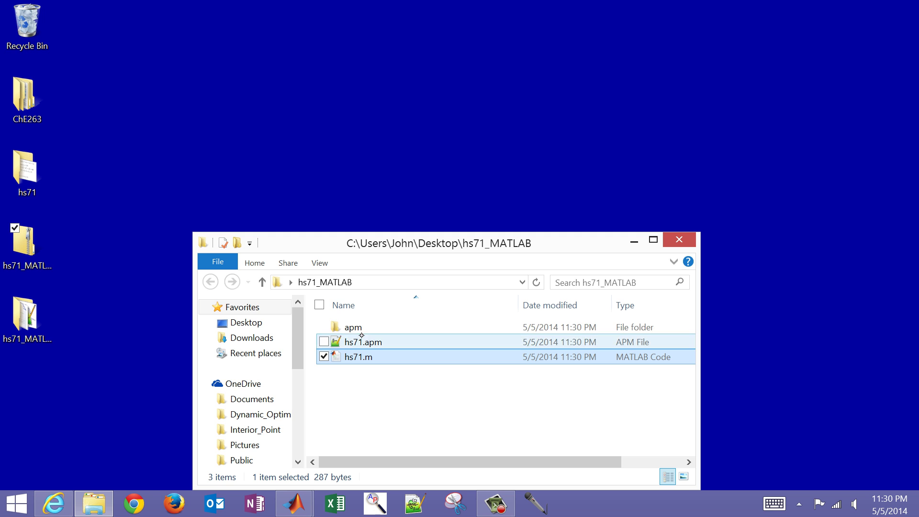
pyautogui.click(325, 282)
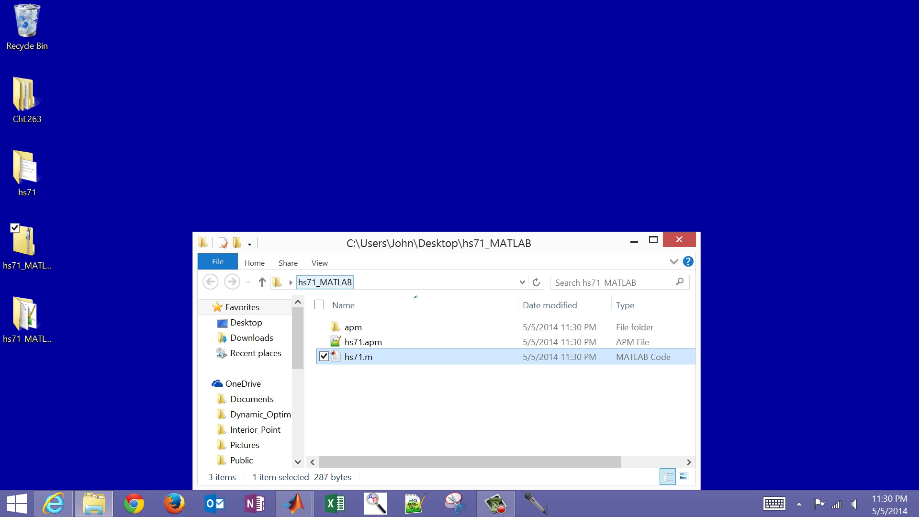
pyautogui.doubleClick(371, 341)
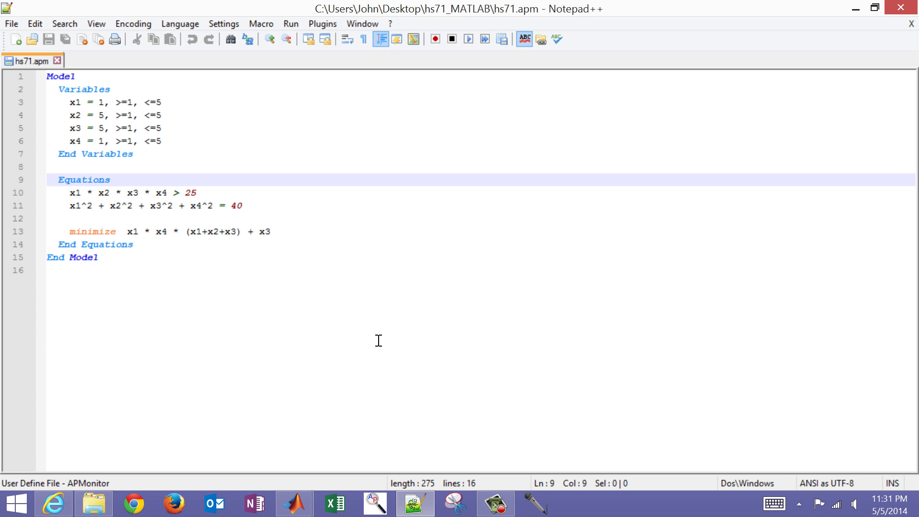
# Point out the Model block and the extent of its Variables and Equations sections
pyautogui.click(63, 77)
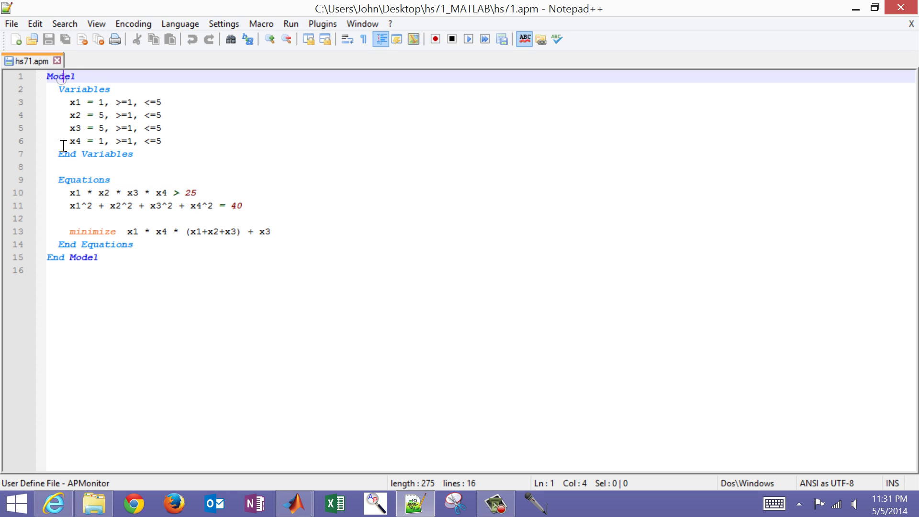
pyautogui.click(92, 87)
pyautogui.click(91, 179)
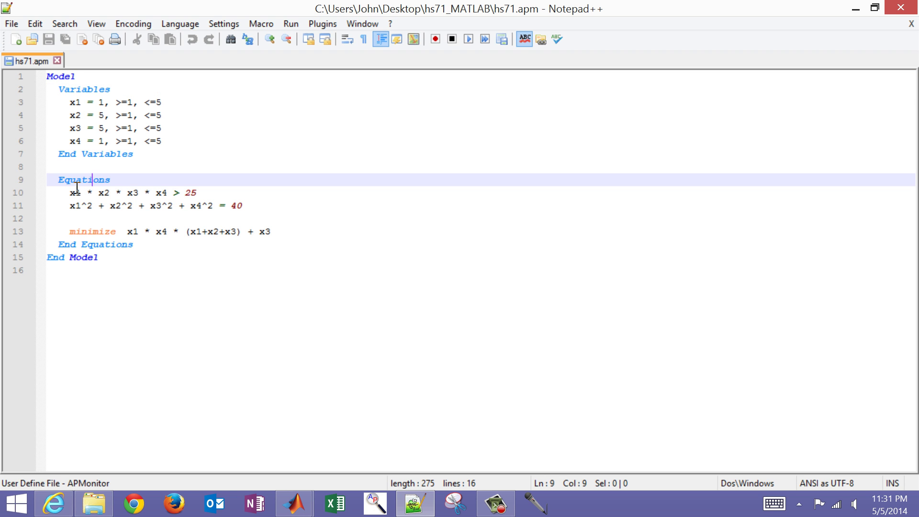
pyautogui.click(87, 90)
pyautogui.click(97, 154)
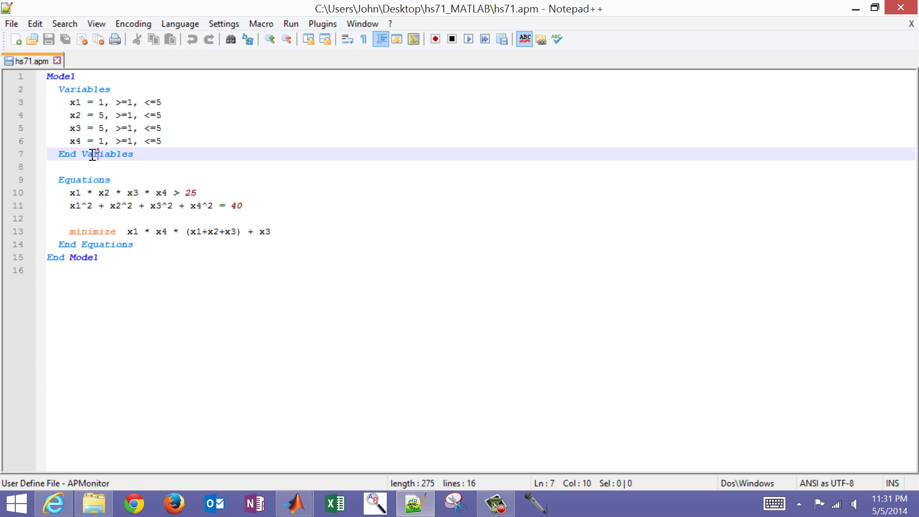
pyautogui.click(90, 180)
pyautogui.click(103, 243)
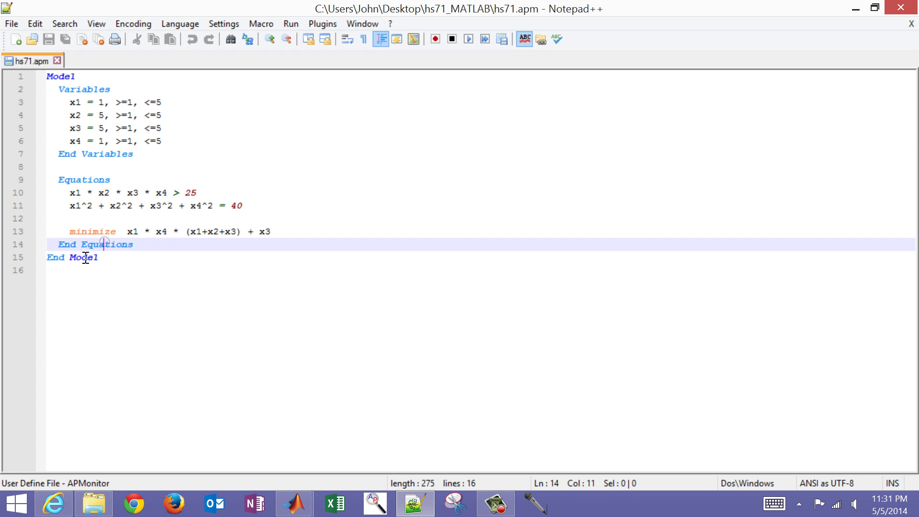
pyautogui.click(91, 90)
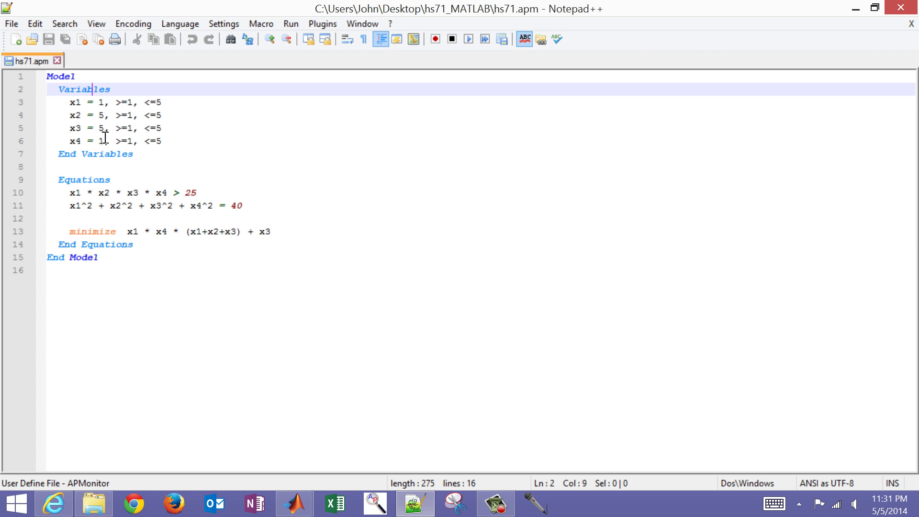
# Point out x1's upper bound 5, product ≥ 25, sum of squares 40, the objective, then close Notepad++
pyautogui.click(127, 101)
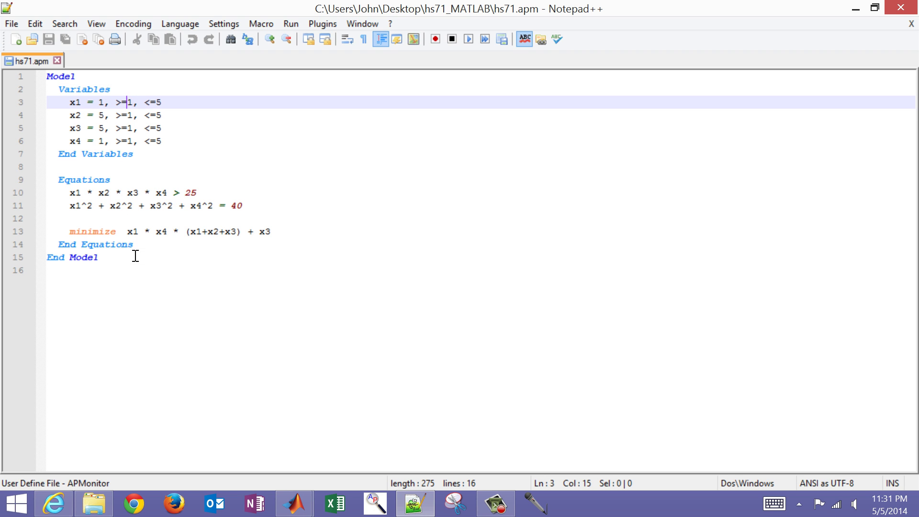
pyautogui.click(155, 102)
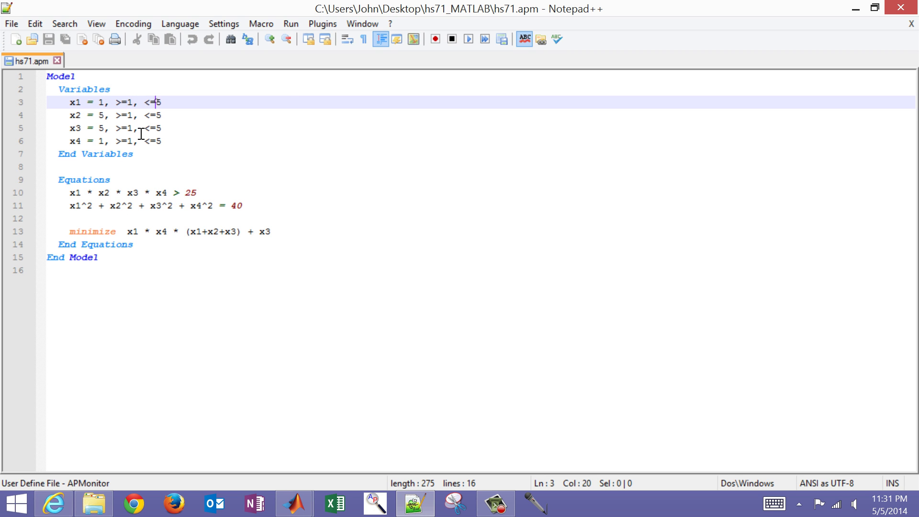
pyautogui.click(132, 193)
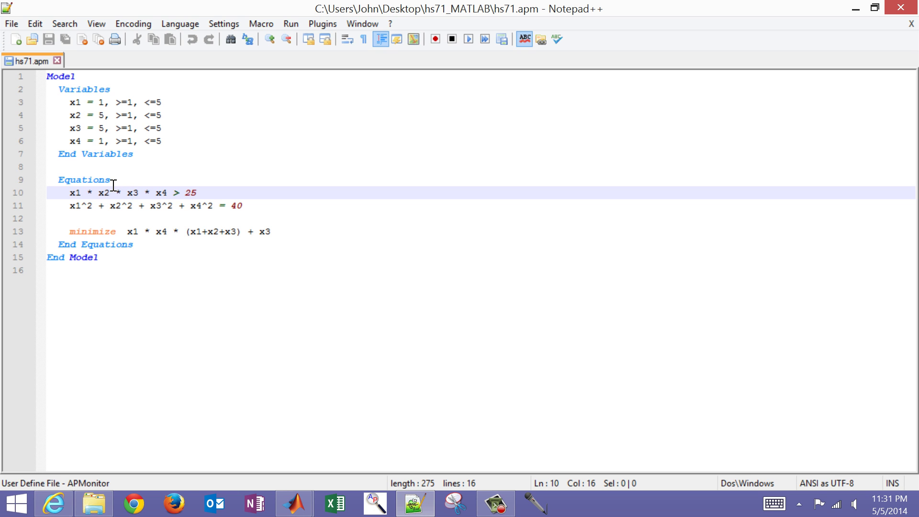
pyautogui.click(162, 205)
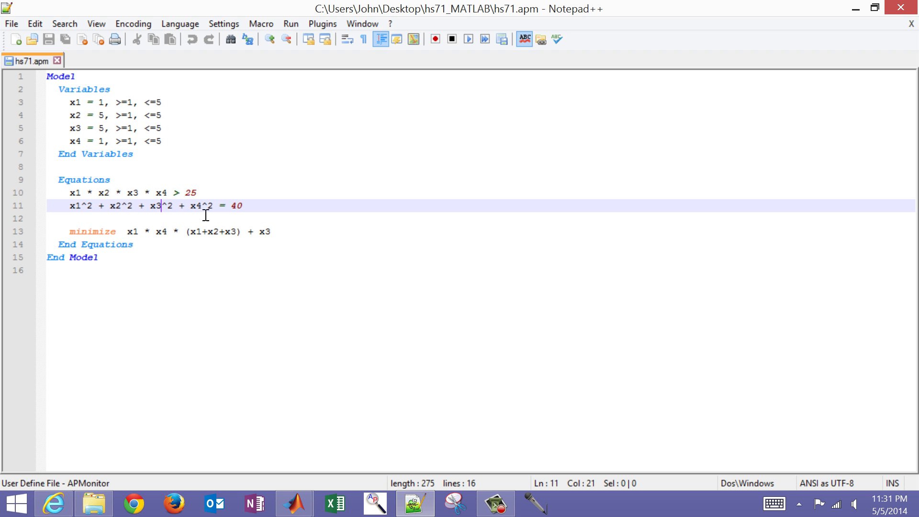
pyautogui.click(235, 205)
pyautogui.click(206, 231)
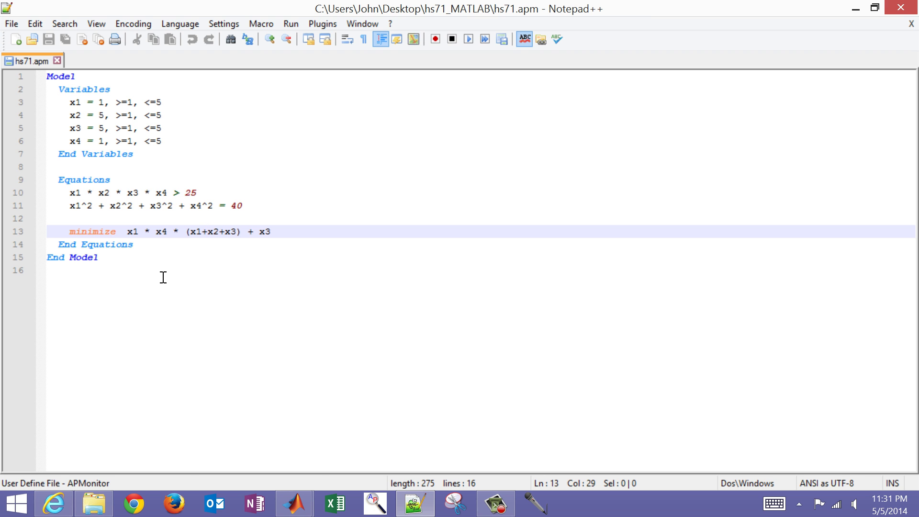
pyautogui.click(896, 7)
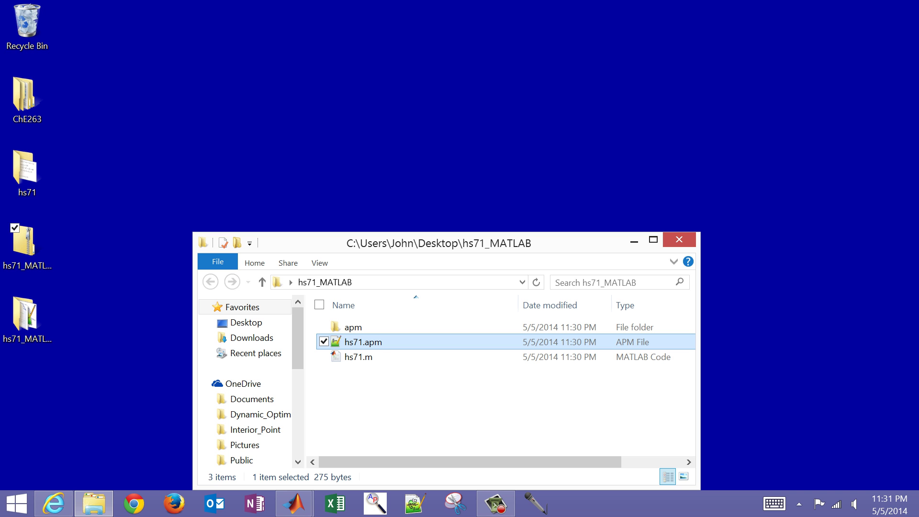
# Run hs71 from the MATLAB Editor, changing to its folder, and show the Command Window
pyautogui.click(294, 503)
pyautogui.click(354, 439)
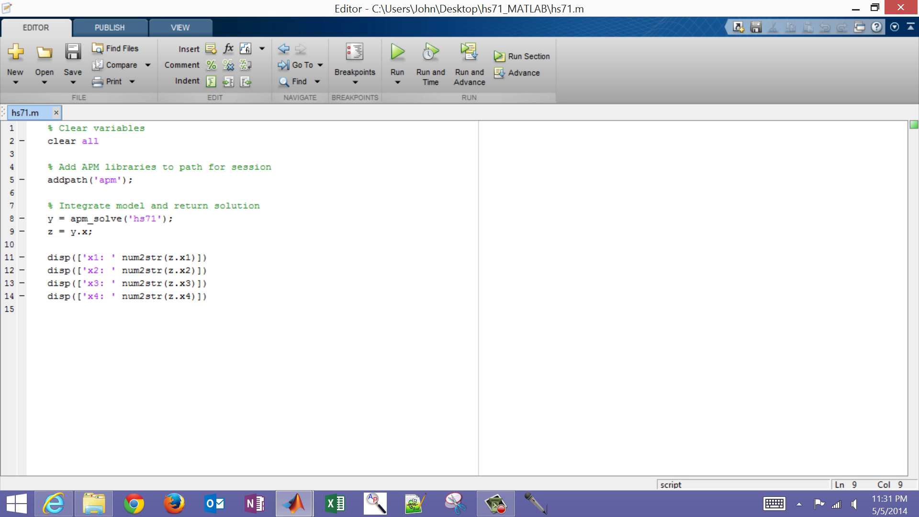
pyautogui.click(397, 60)
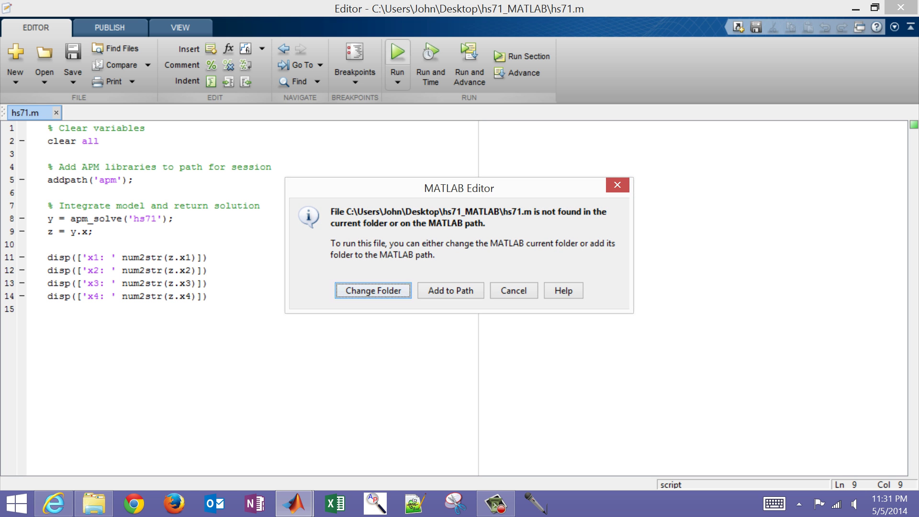
pyautogui.click(367, 290)
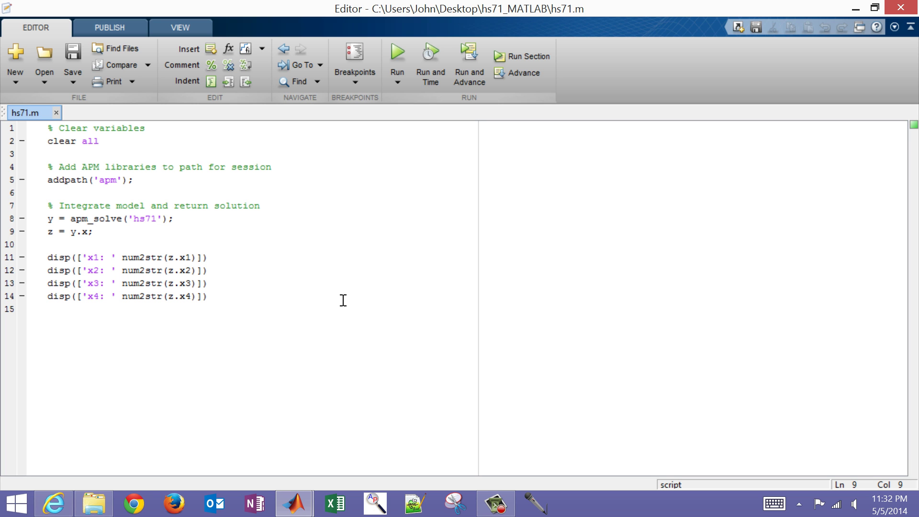
pyautogui.click(225, 452)
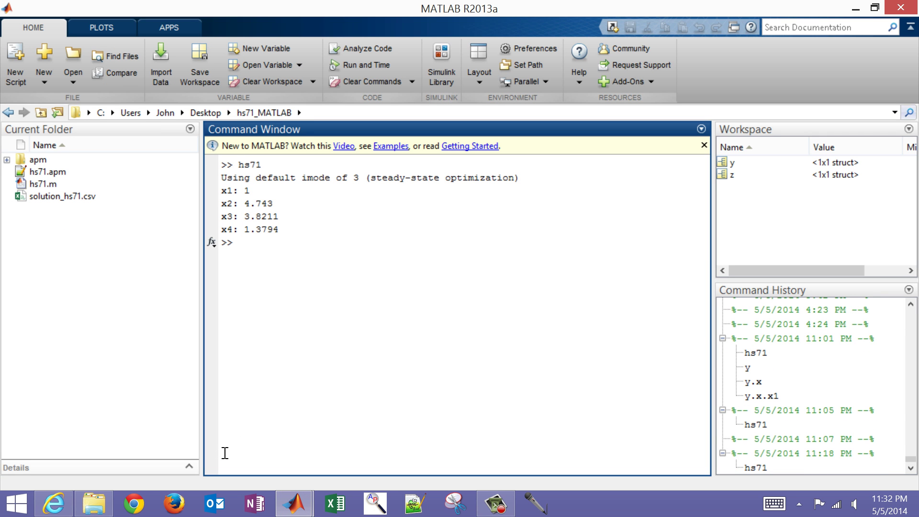
# Highlight the printed x1–x4 results, then switch back to Internet Explorer
pyautogui.moveTo(277, 229); pyautogui.dragTo(221, 188)
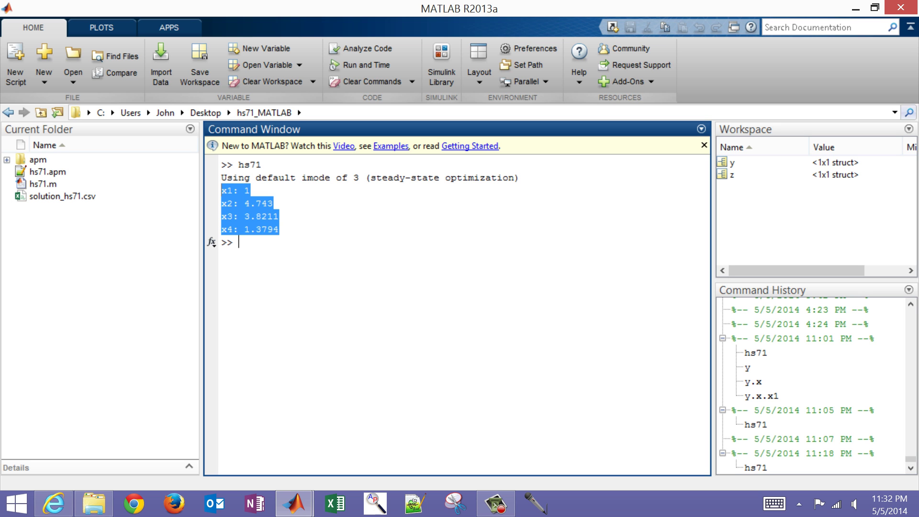
pyautogui.click(386, 177)
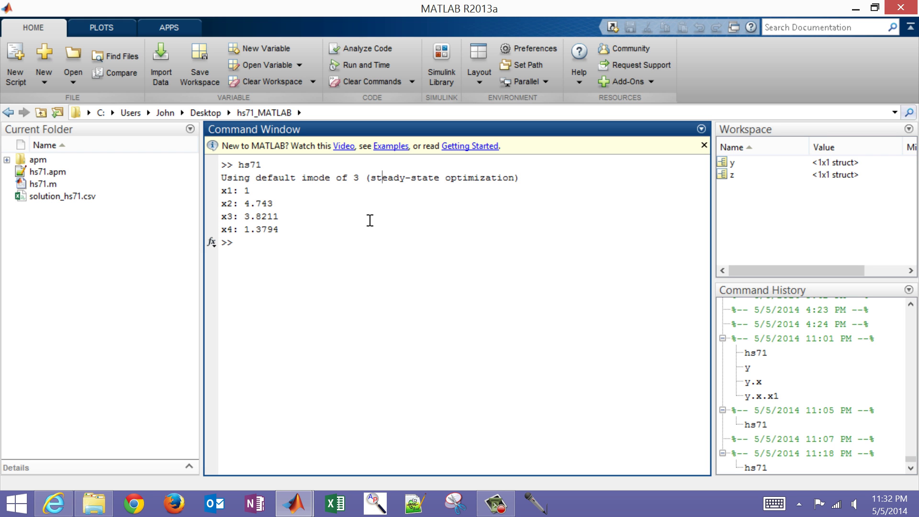
pyautogui.hotkey('alt', 'Tab')
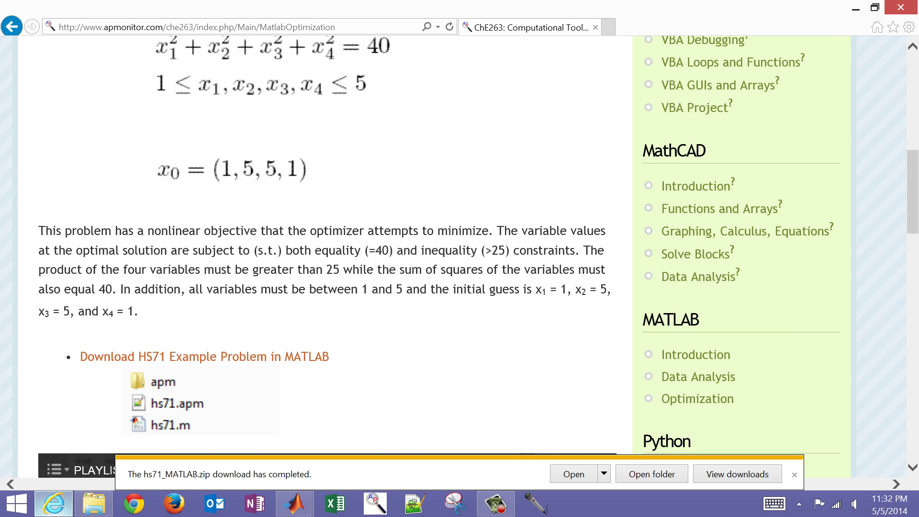
pyautogui.scroll(-3, 460, 258)
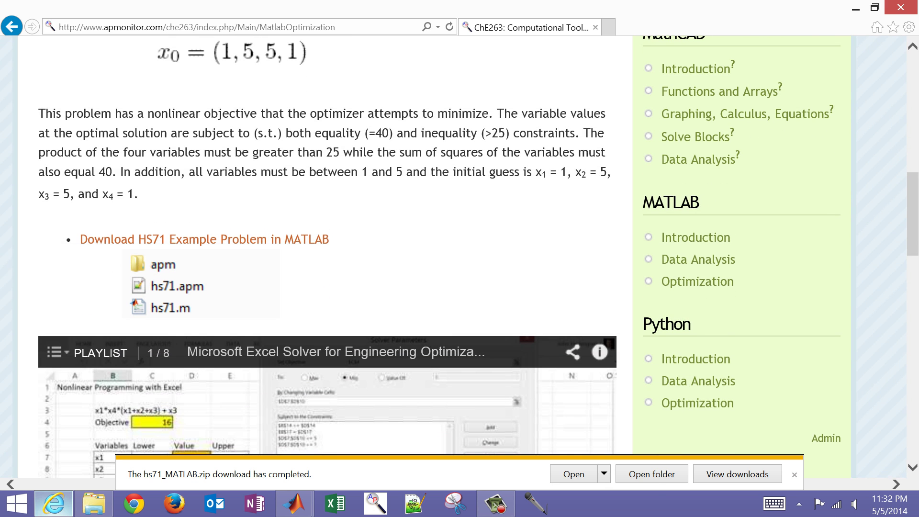
# Follow the Optimization link under Python in the course sidebar
pyautogui.click(697, 403)
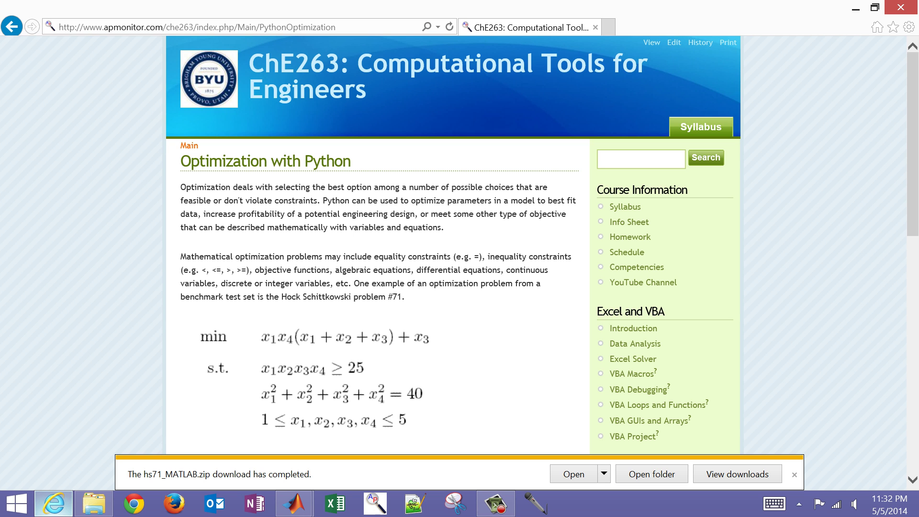